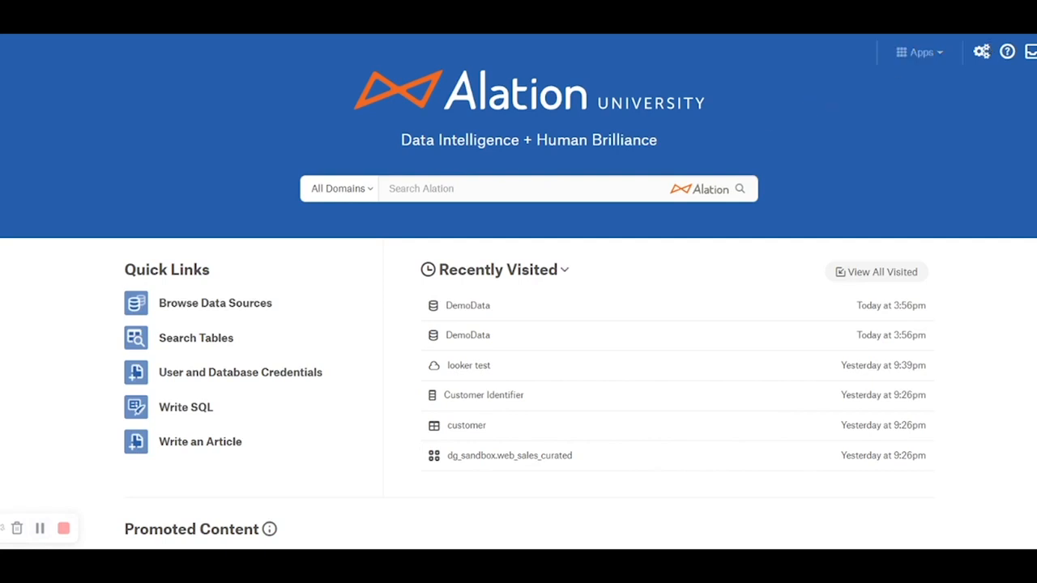
Go to the data catalog's Sources page and start adding a new file system.
{"action": "left_click", "coordinate": [920, 53]}
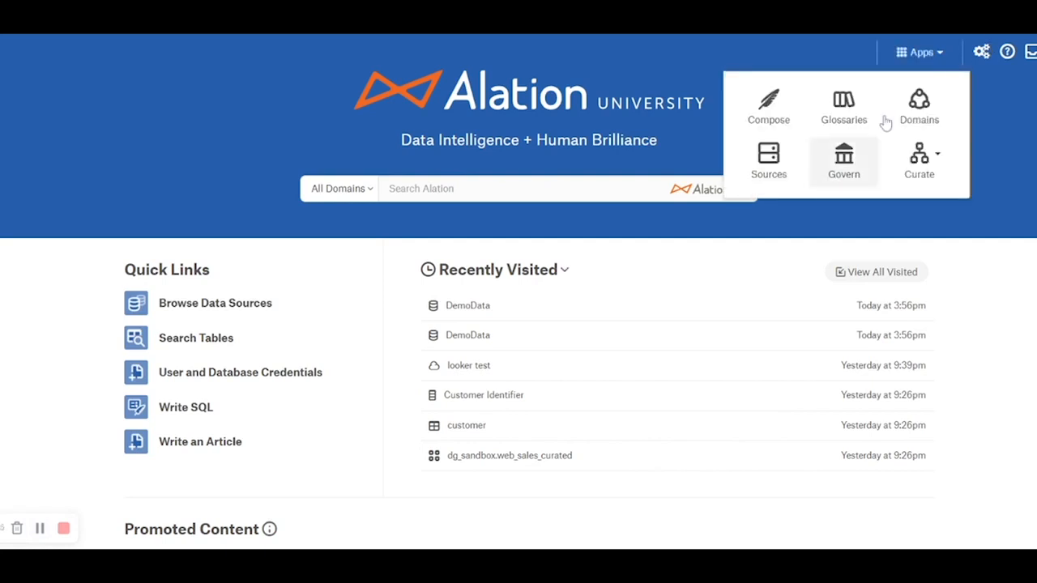
{"action": "left_click", "coordinate": [861, 132]}
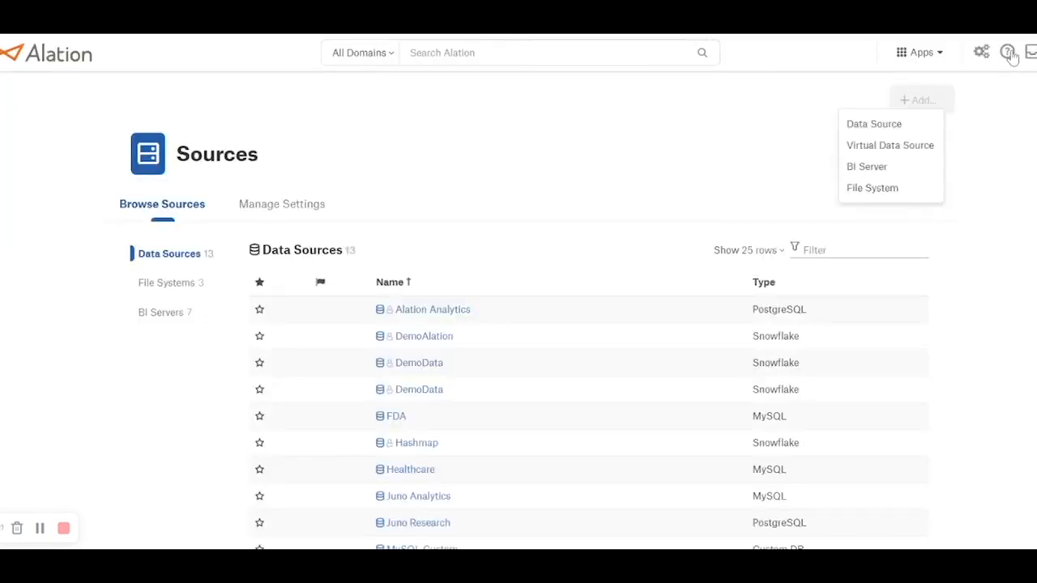
{"action": "left_click", "coordinate": [996, 174]}
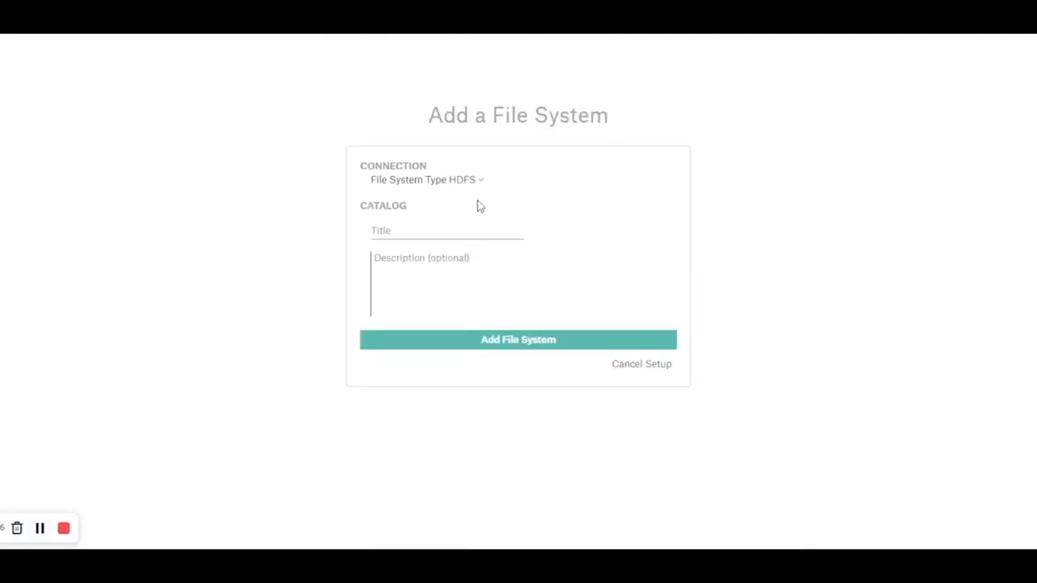
Add an Azure Blob Storage file system titled DemoAlationFS with the description "Demo purpose file system".
{"action": "left_click", "coordinate": [451, 232]}
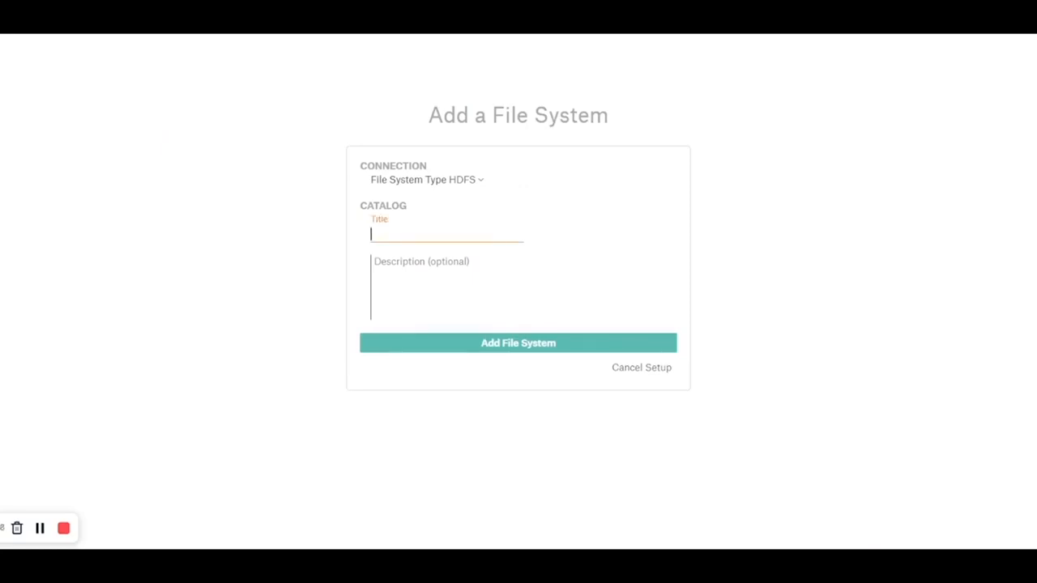
{"action": "type", "text": "DemoAlationFS"}
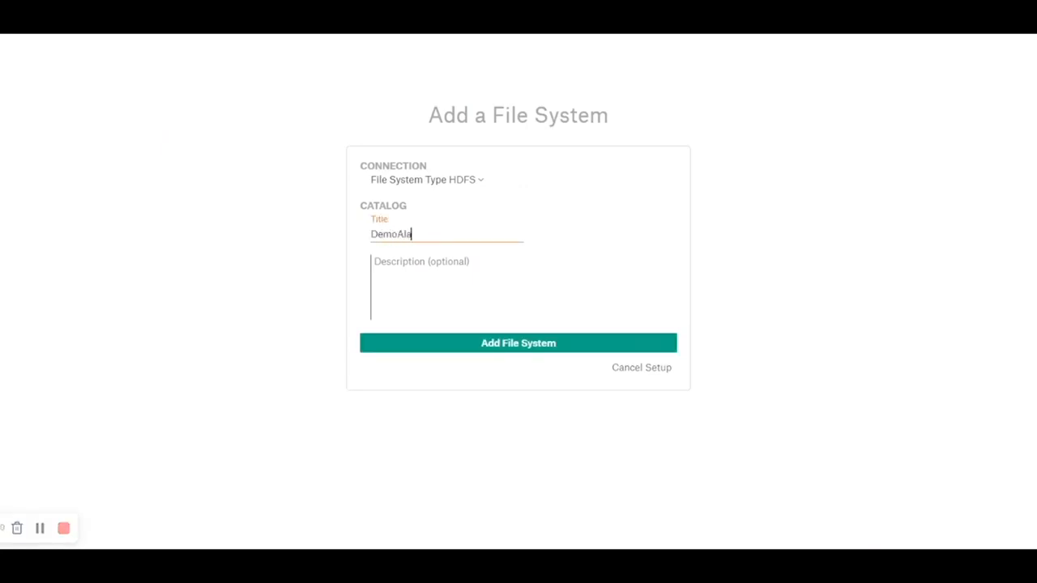
{"action": "left_click", "coordinate": [475, 161]}
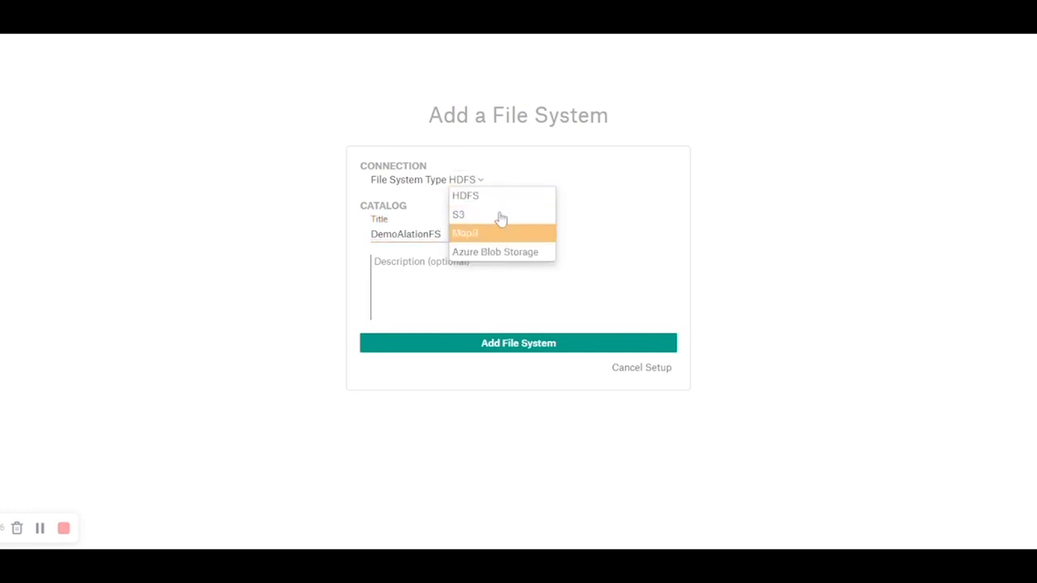
{"action": "left_click", "coordinate": [508, 244]}
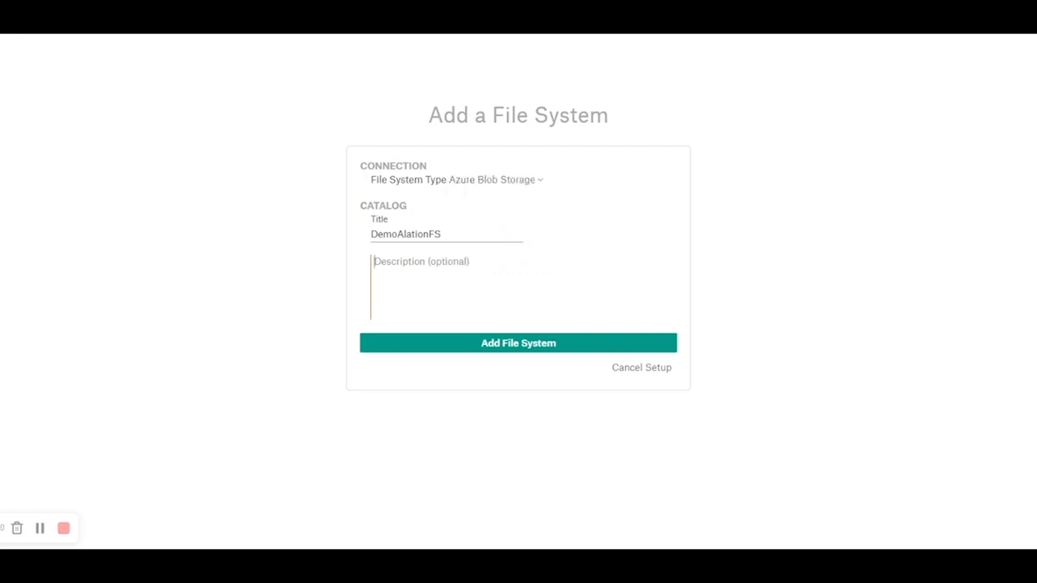
{"action": "type", "text": "Demo purpose file system"}
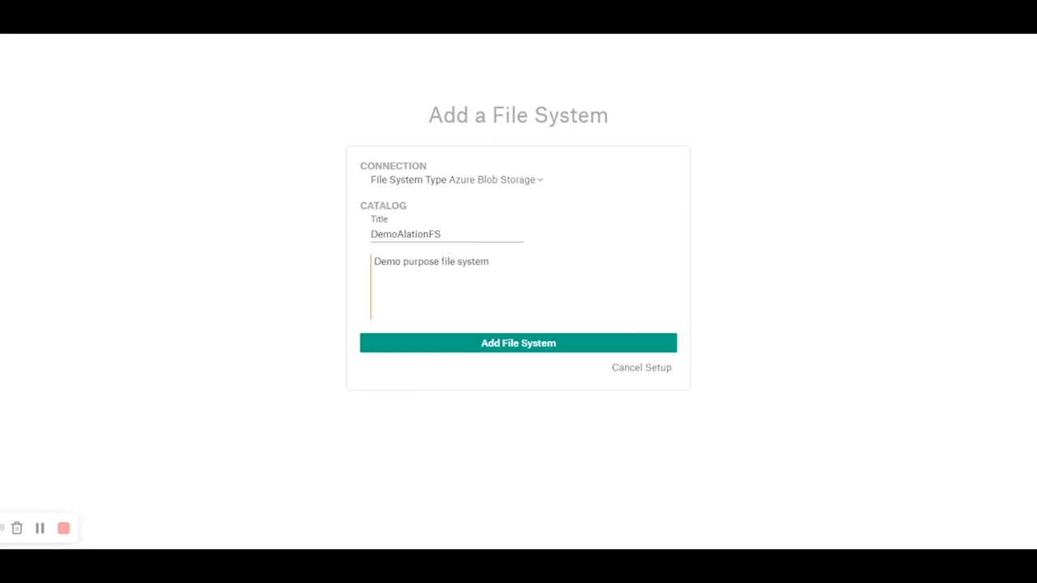
{"action": "left_click", "coordinate": [510, 368]}
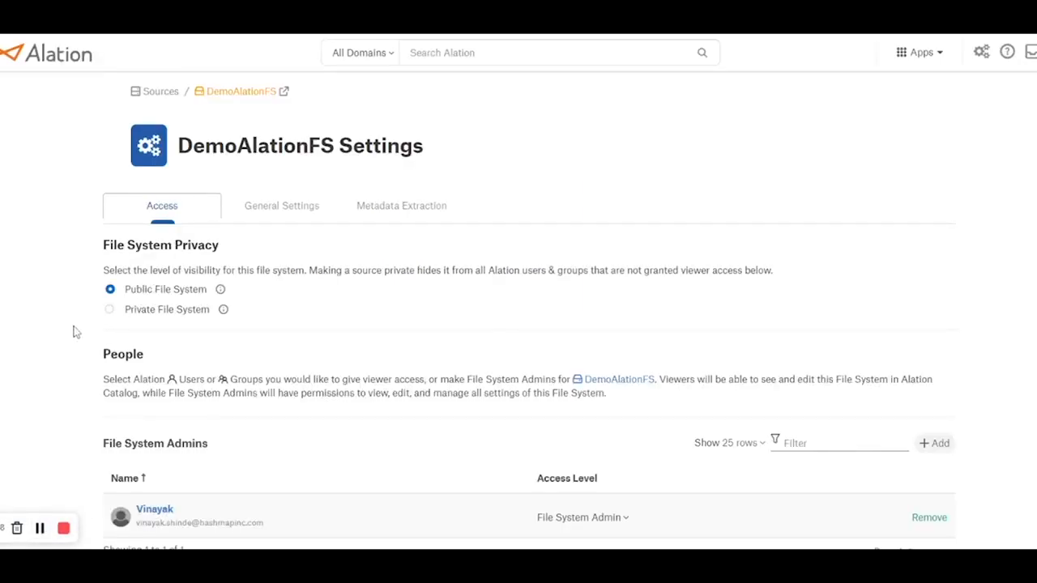
Make the DemoAlationFS file system private and confirm the privacy change.
{"action": "left_click", "coordinate": [110, 309]}
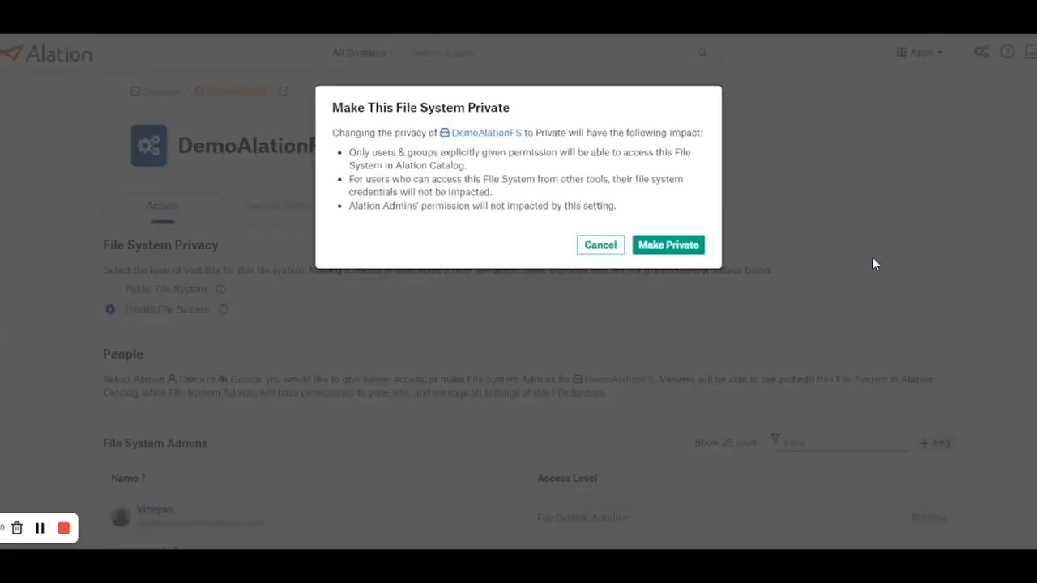
{"action": "left_click", "coordinate": [689, 245]}
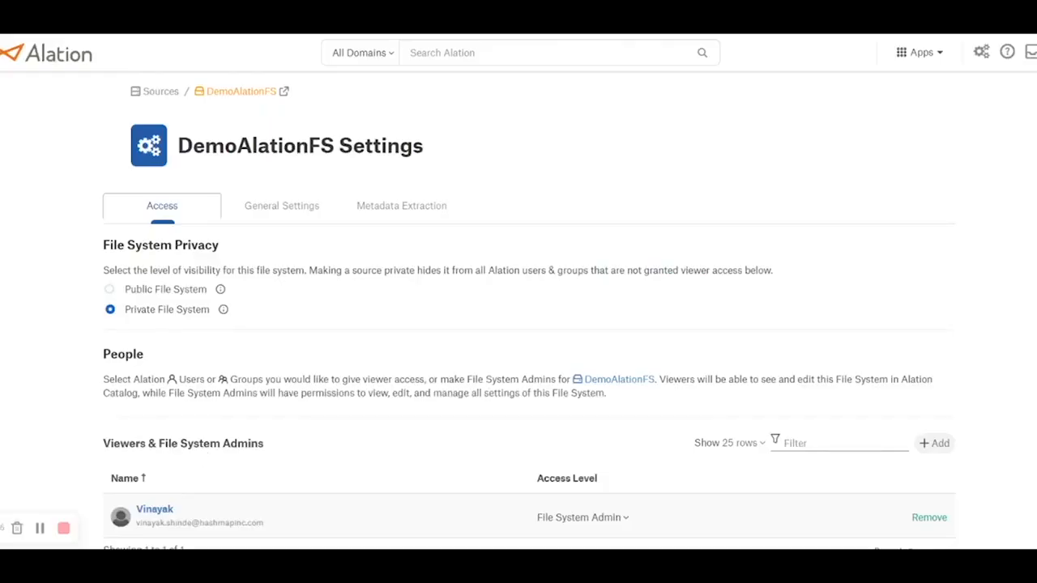
{"action": "scroll", "coordinate": [518, 324], "scroll_direction": "down", "scroll_amount": 1}
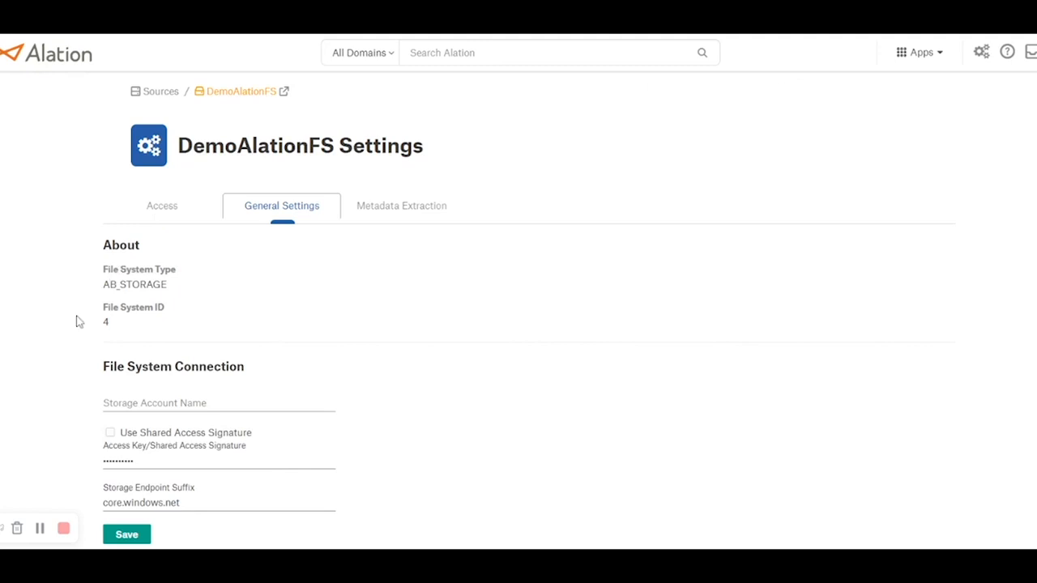
In the general settings, fill in the storage account name sfdgstorage with its saved access key and enable Use Shared Access Signature.
{"action": "left_click", "coordinate": [113, 405]}
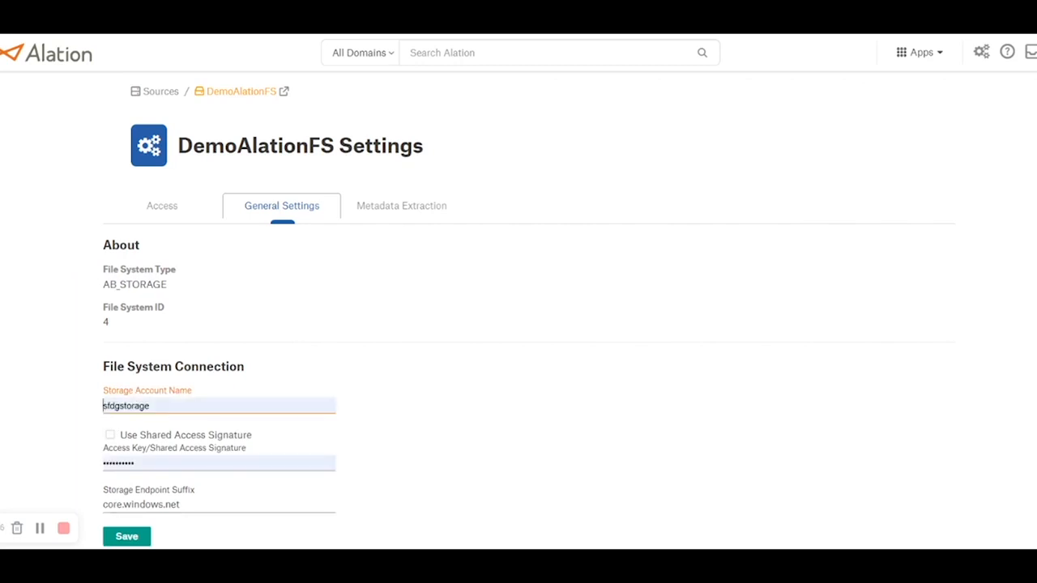
{"action": "key", "text": "Return"}
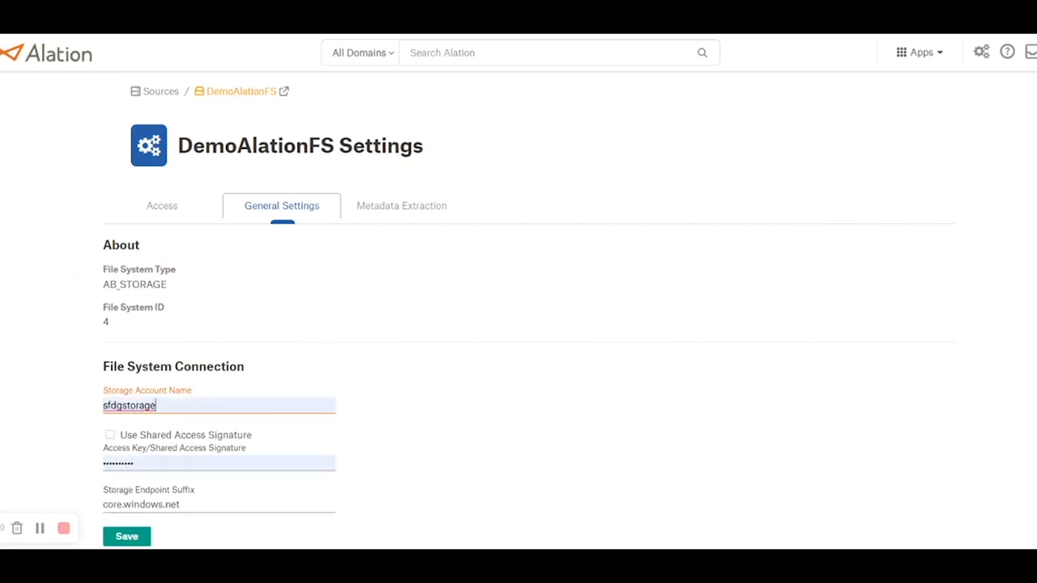
{"action": "key", "text": "Tab"}
{"action": "key", "text": "space"}
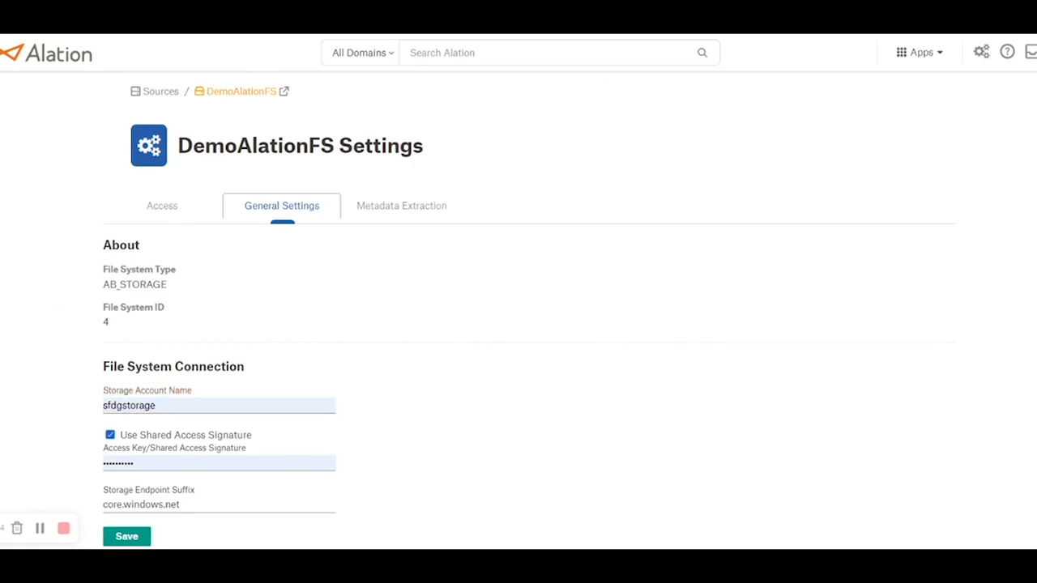
Add a path prefix to extract in the extraction settings, reading "stage-web-sales / raw".
{"action": "scroll", "coordinate": [570, 418], "scroll_direction": "down", "scroll_amount": 3}
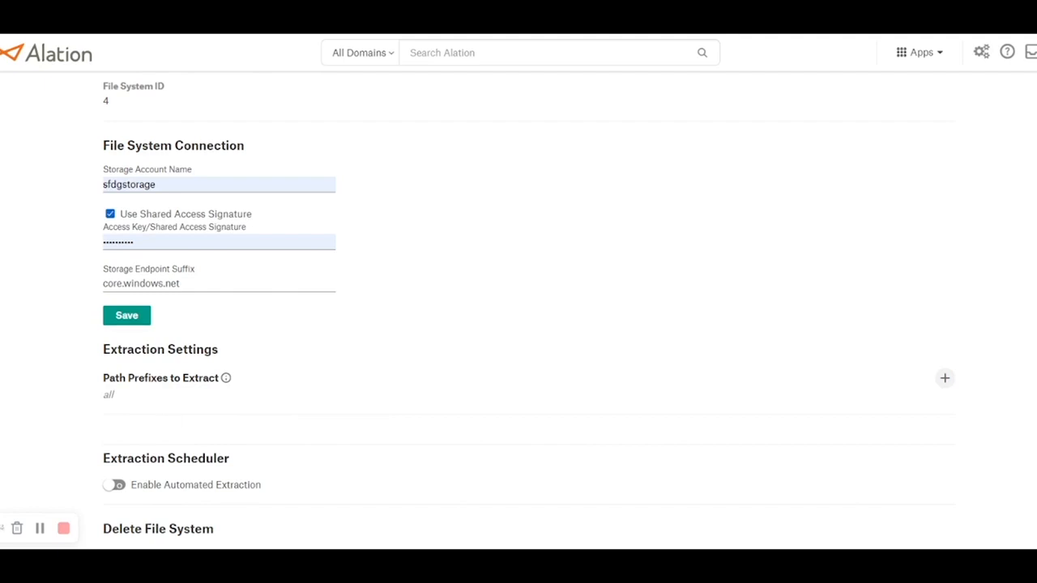
{"action": "left_click", "coordinate": [945, 378]}
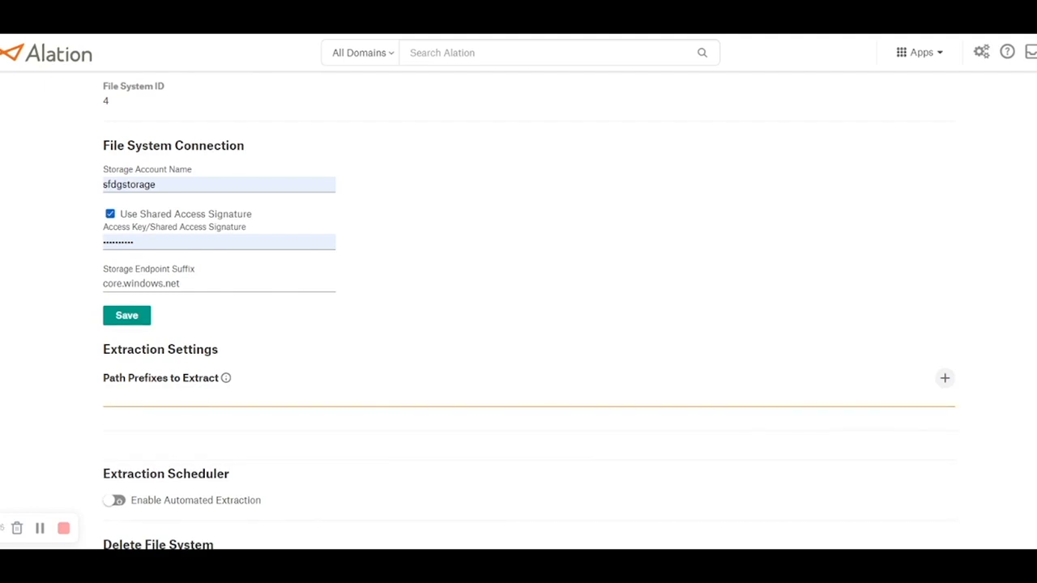
{"action": "key", "text": "Escape"}
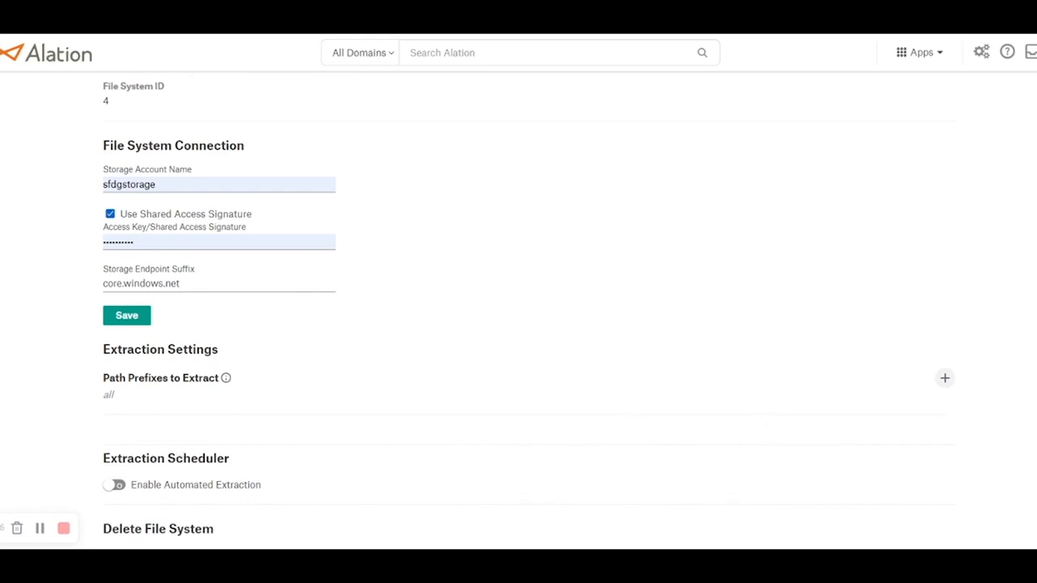
{"action": "left_click", "coordinate": [944, 378]}
{"action": "type", "text": "stage-web-sales / raw"}
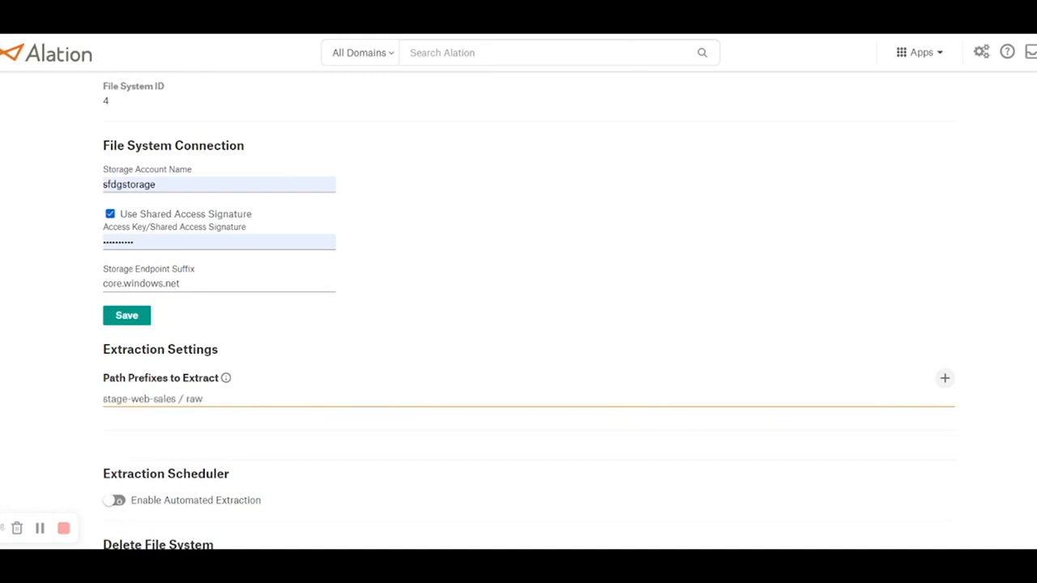
Correct the path prefix to /stage-web-sales/raw and save the file system connection.
{"action": "key", "text": "Home"}
{"action": "type", "text": "/"}
{"action": "key", "text": "Right"}
{"action": "key", "text": "Right"}
{"action": "key", "text": "Right"}
{"action": "key", "text": "Right"}
{"action": "key", "text": "Right"}
{"action": "key", "text": "Right"}
{"action": "key", "text": "Right"}
{"action": "key", "text": "Right"}
{"action": "key", "text": "Right"}
{"action": "key", "text": "Right"}
{"action": "key", "text": "Right"}
{"action": "key", "text": "Right"}
{"action": "key", "text": "Right"}
{"action": "key", "text": "Right"}
{"action": "key", "text": "Right"}
{"action": "key", "text": "Right"}
{"action": "key", "text": "Right"}
{"action": "key", "text": "Right"}
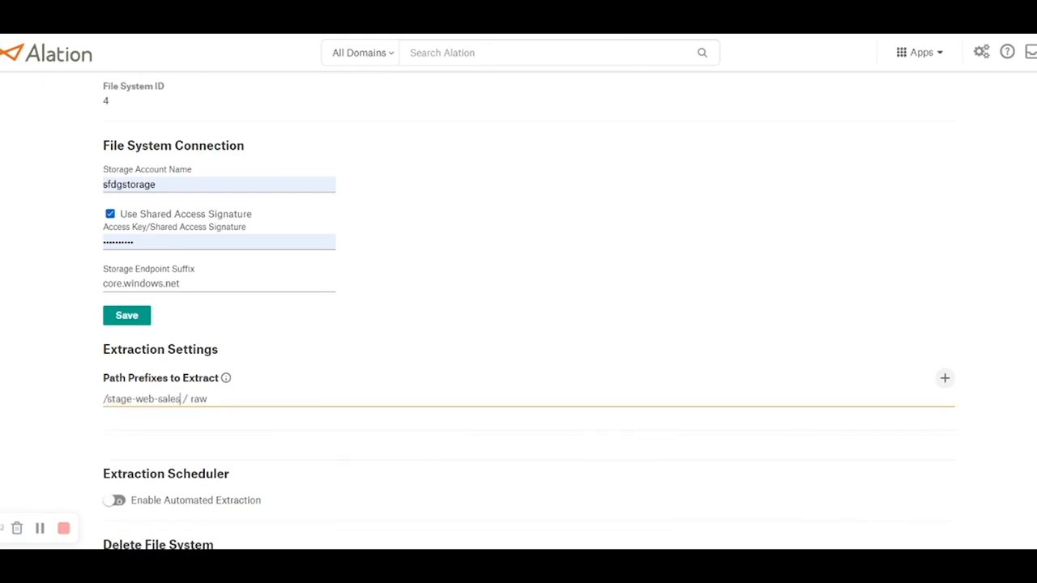
{"action": "key", "text": "BackSpace"}
{"action": "key", "text": "BackSpace"}
{"action": "left_click", "coordinate": [23, 324]}
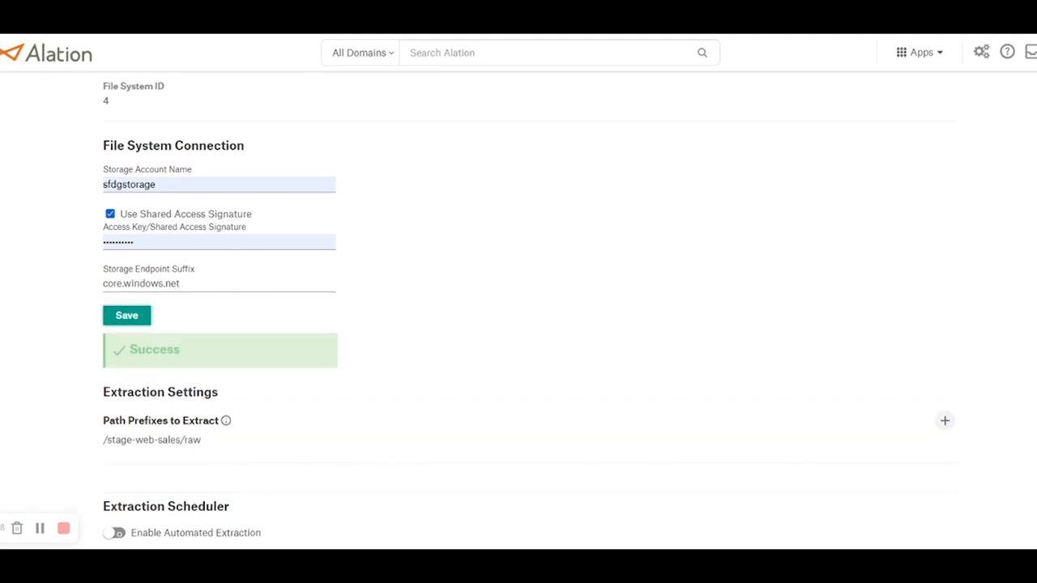
Run a manual metadata extraction for DemoAlationFS.
{"action": "scroll", "coordinate": [707, 442], "scroll_direction": "down", "scroll_amount": 2}
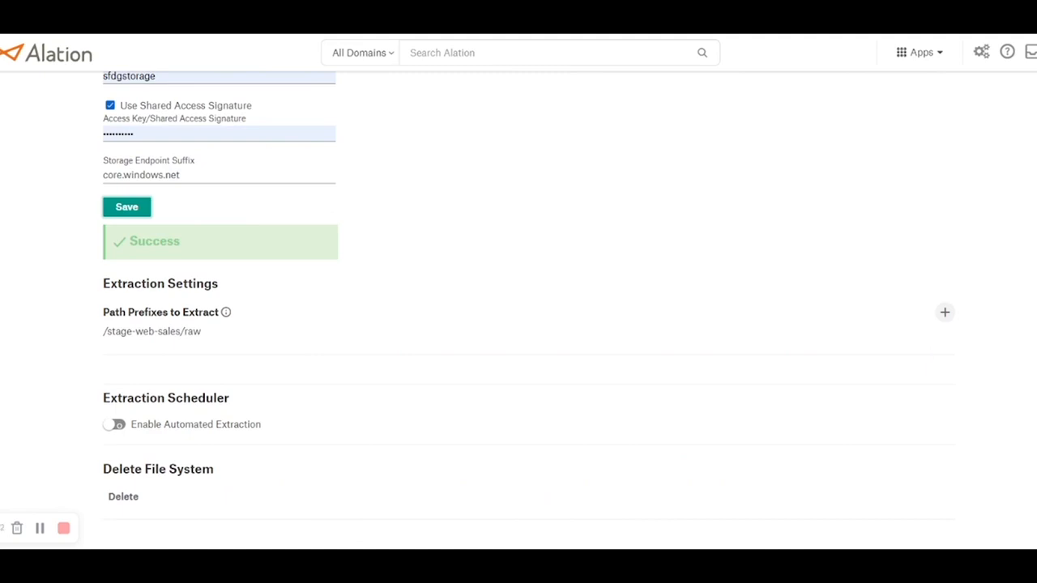
{"action": "scroll", "coordinate": [527, 316], "scroll_direction": "up", "scroll_amount": 4}
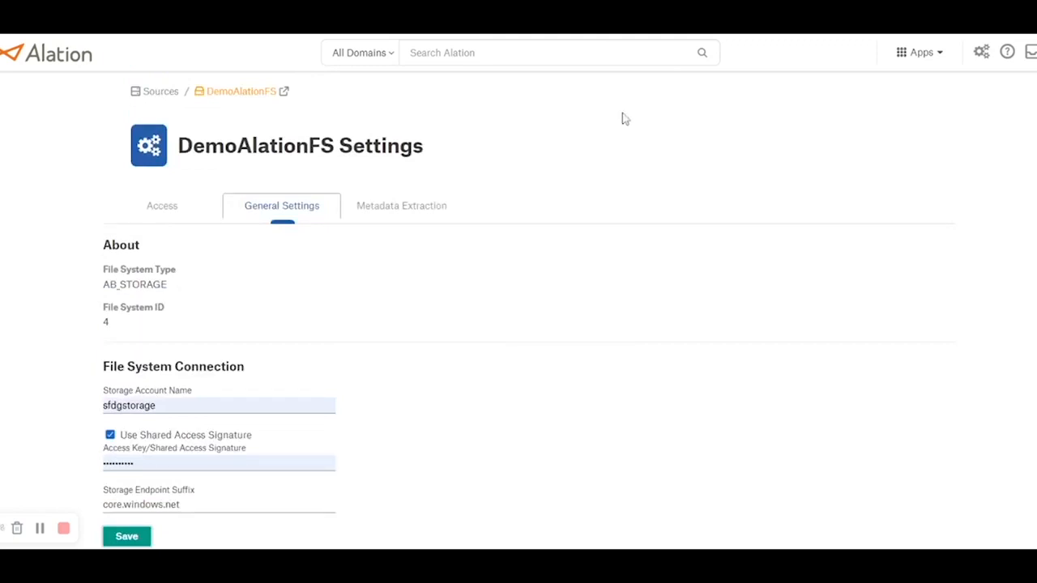
{"action": "left_click", "coordinate": [412, 189]}
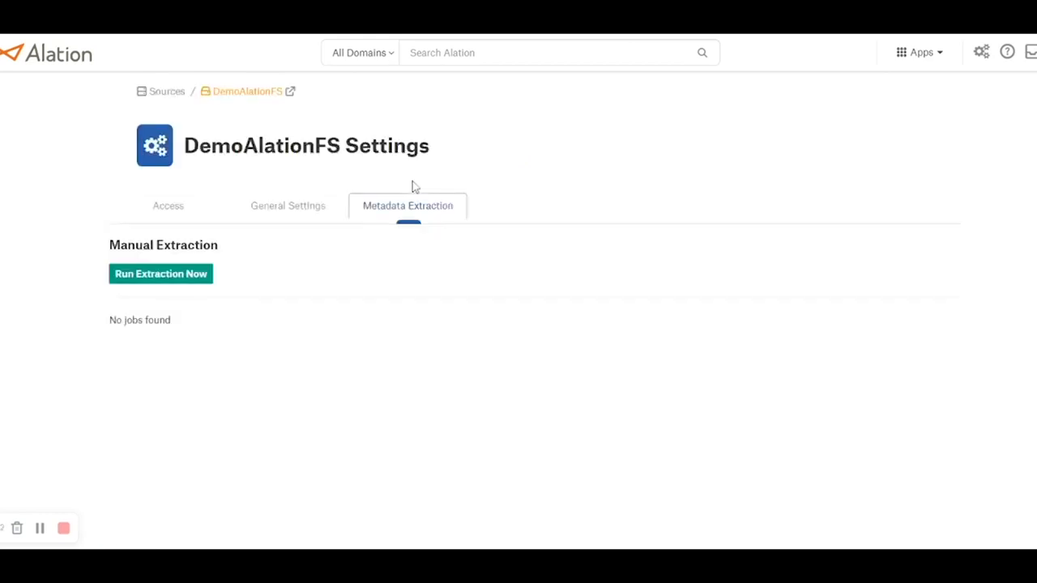
{"action": "left_click", "coordinate": [120, 278]}
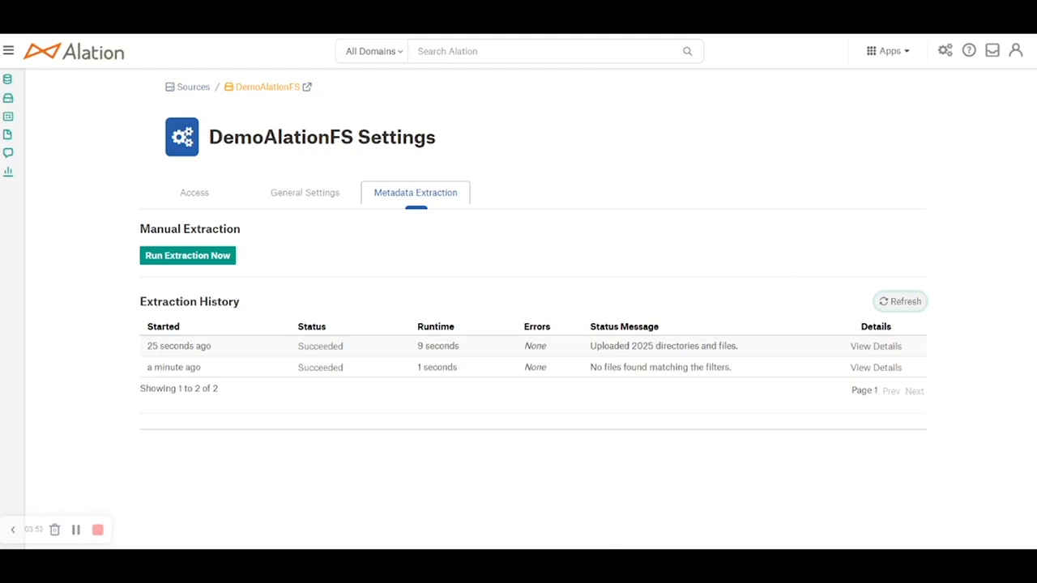
Open DemoAlationFS from the catalog's file systems and browse to the raw folder inside stage-web-sales.
{"action": "left_click", "coordinate": [9, 51]}
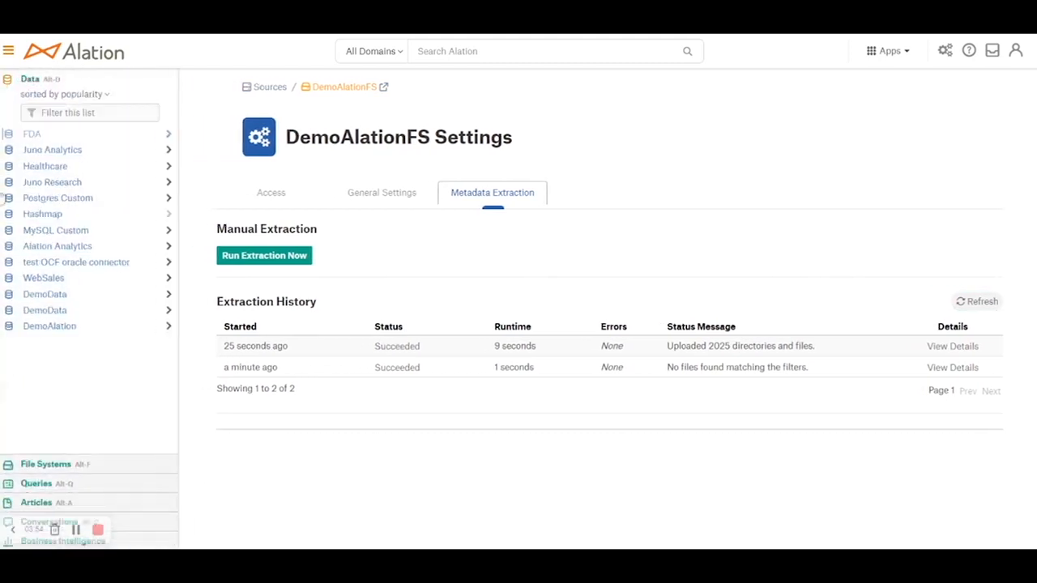
{"action": "left_click", "coordinate": [46, 464]}
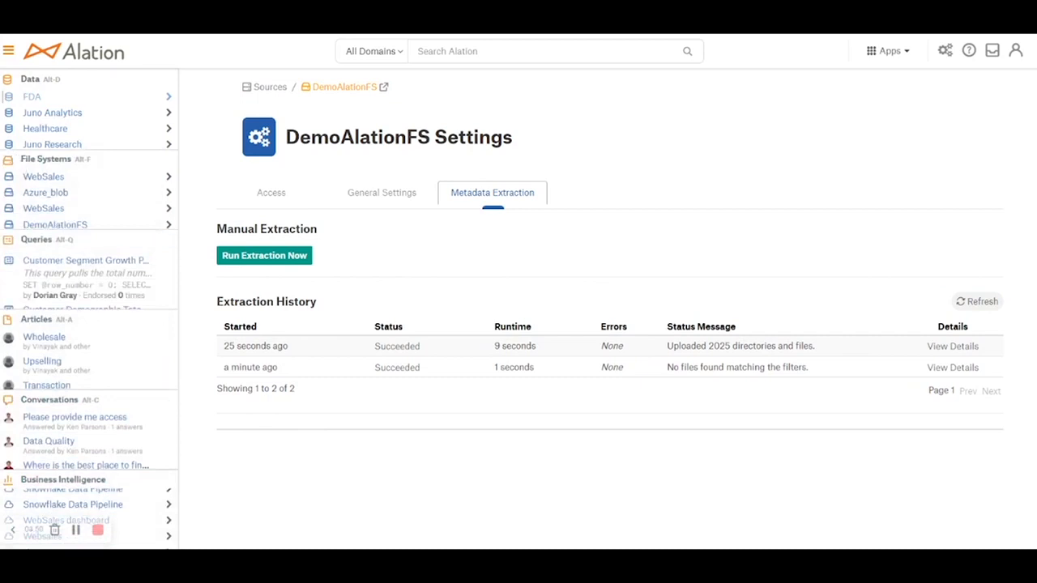
{"action": "left_click", "coordinate": [46, 160]}
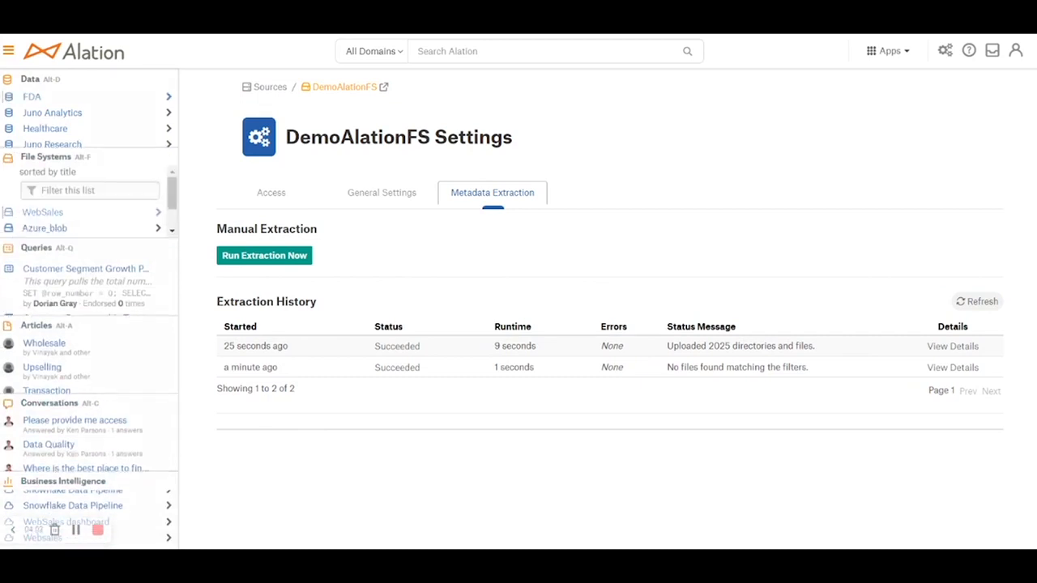
{"action": "left_click", "coordinate": [55, 202]}
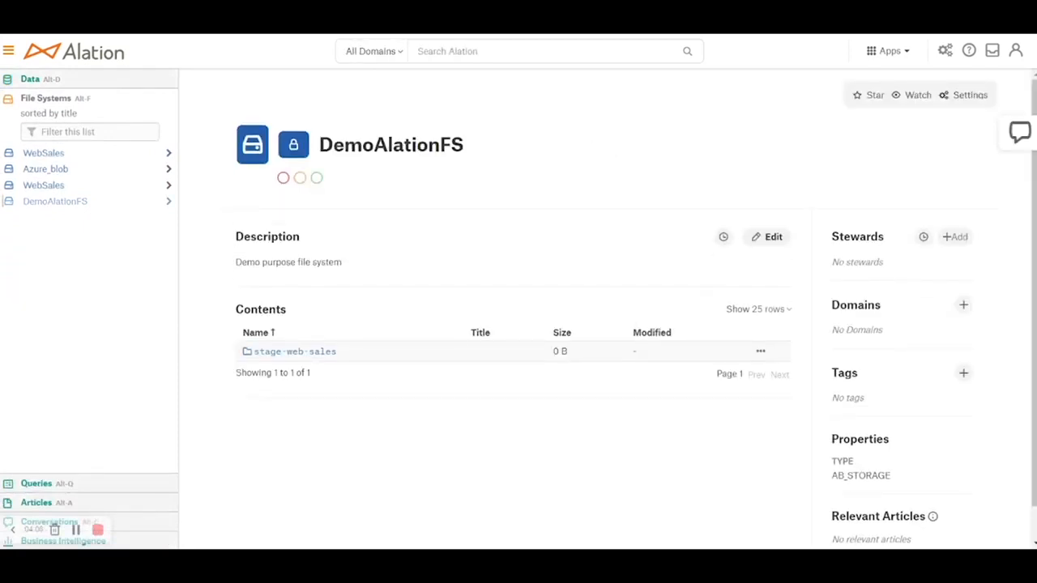
{"action": "left_click", "coordinate": [203, 377]}
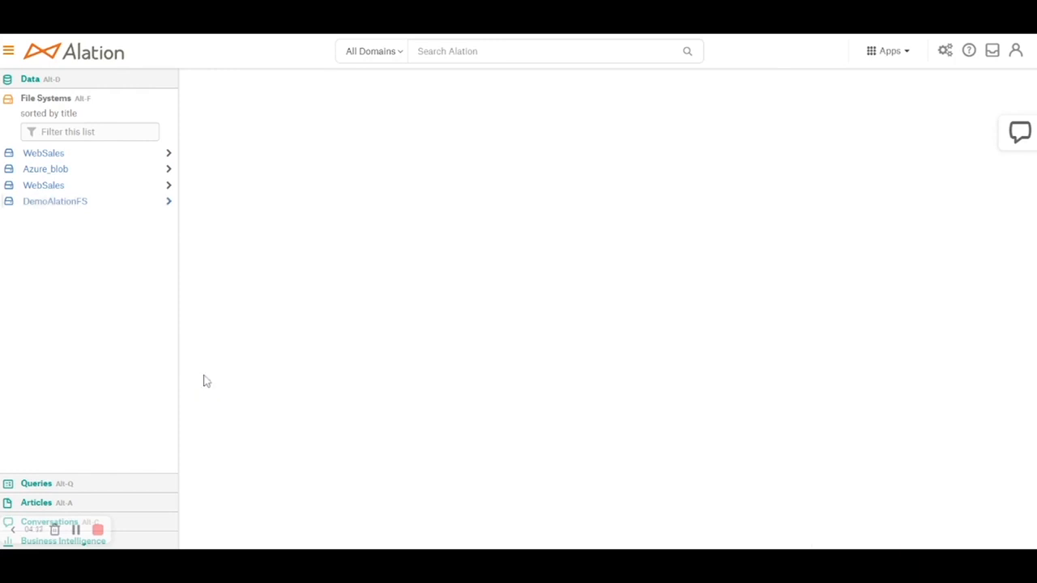
{"action": "left_click", "coordinate": [137, 384]}
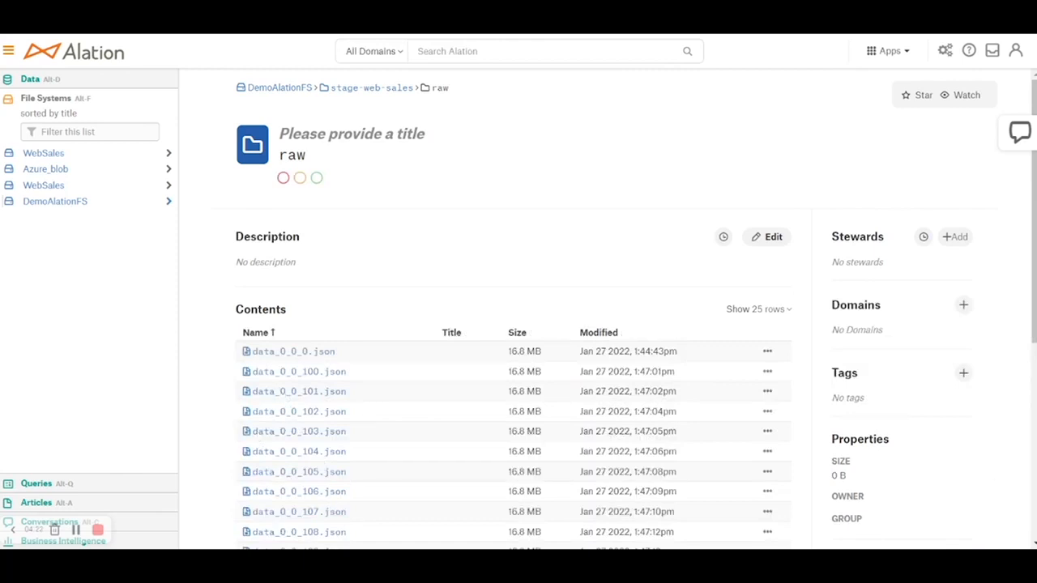
Browse the users who can be added as stewards of the raw folder, without adding one.
{"action": "left_click", "coordinate": [955, 236]}
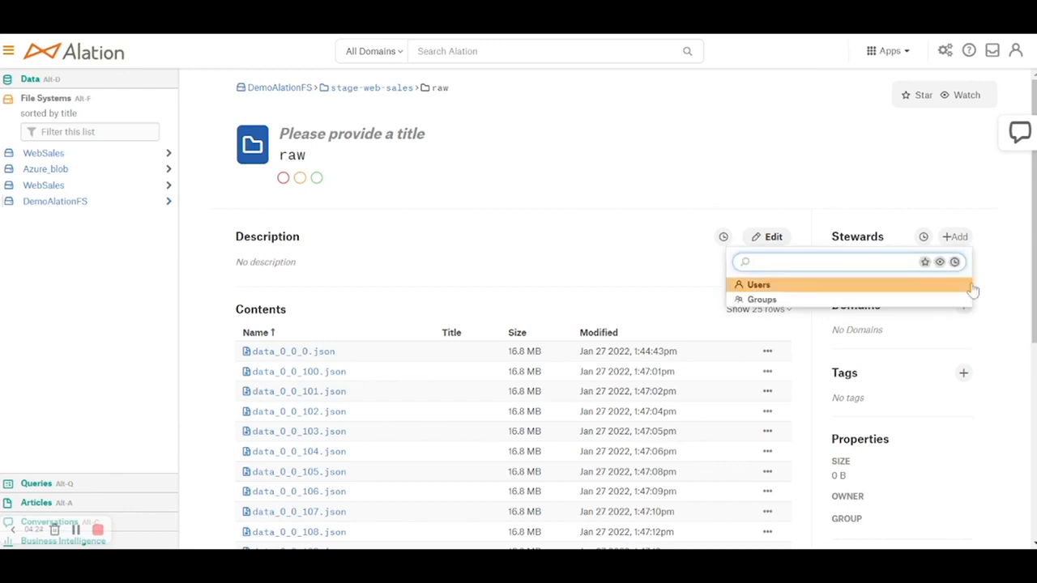
{"action": "left_click", "coordinate": [912, 284]}
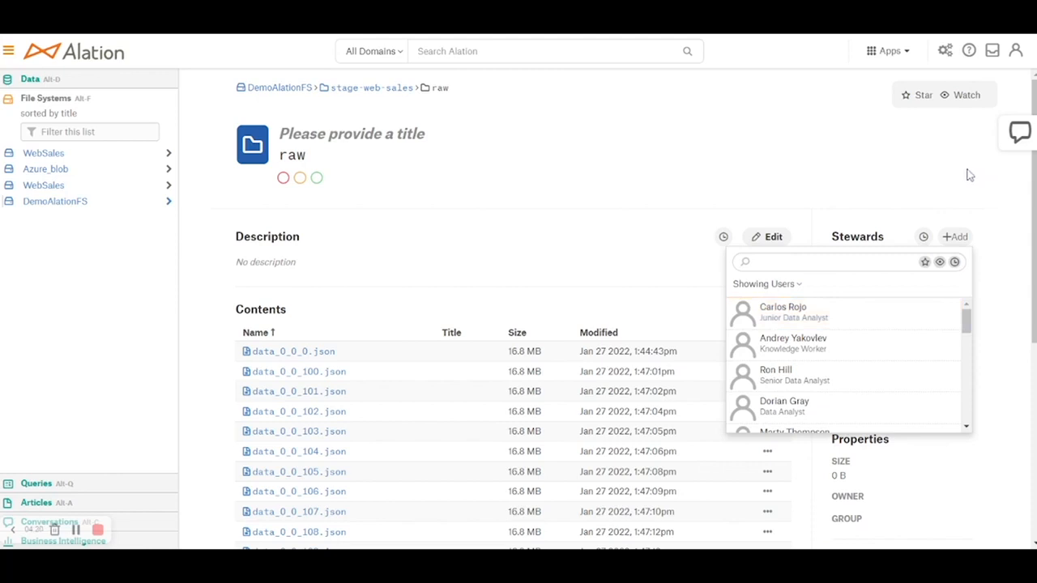
{"action": "left_click", "coordinate": [969, 173]}
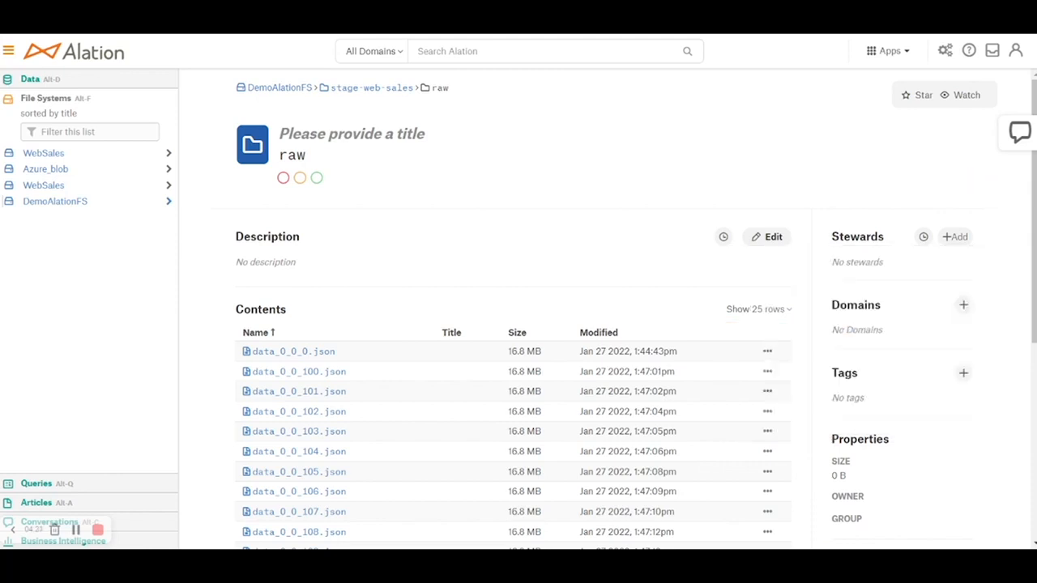
Assign the raw folder to the E-commerce domain.
{"action": "left_click", "coordinate": [963, 304]}
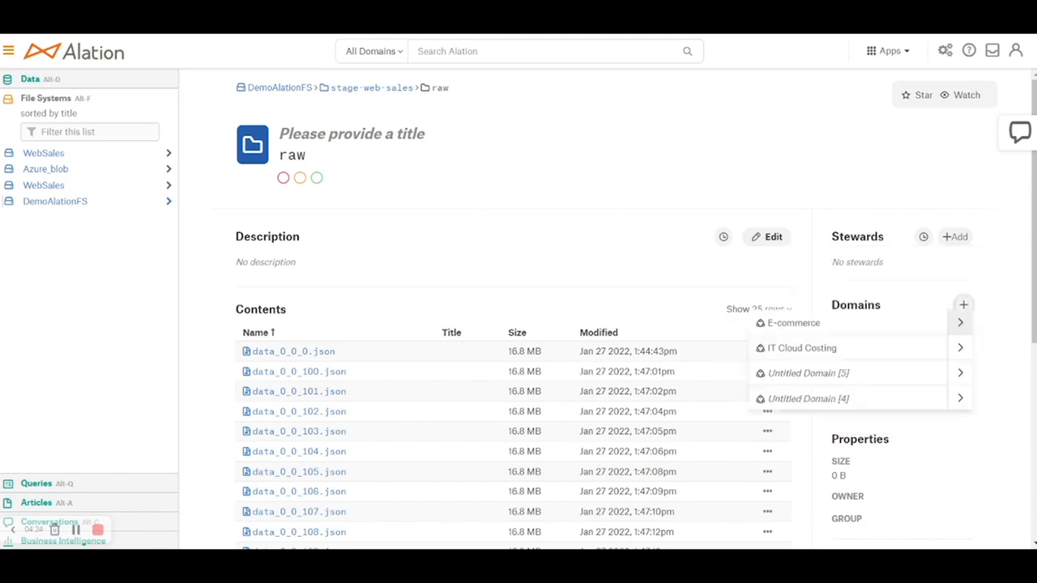
{"action": "left_click", "coordinate": [958, 347]}
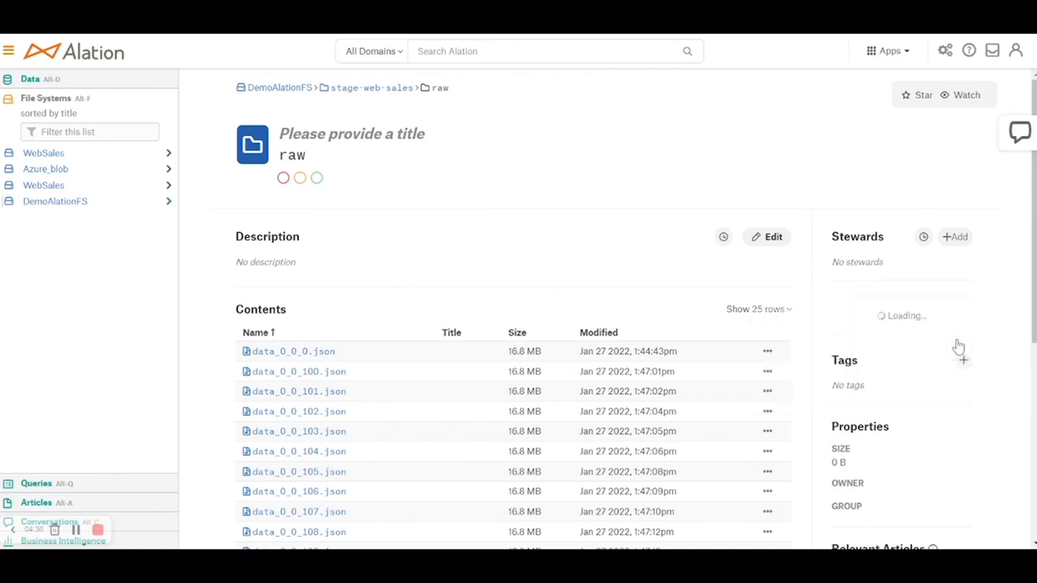
Look through the tags available for the raw folder and close the list without choosing one.
{"action": "left_click", "coordinate": [963, 376]}
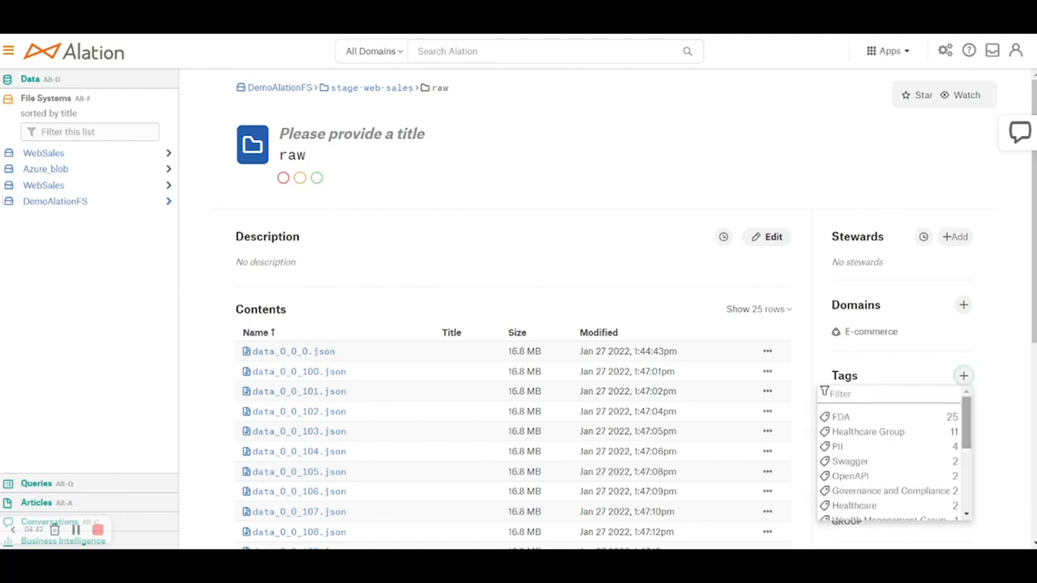
{"action": "scroll", "coordinate": [891, 453], "scroll_direction": "down", "scroll_amount": 3}
{"action": "scroll", "coordinate": [892, 453], "scroll_direction": "down", "scroll_amount": 1}
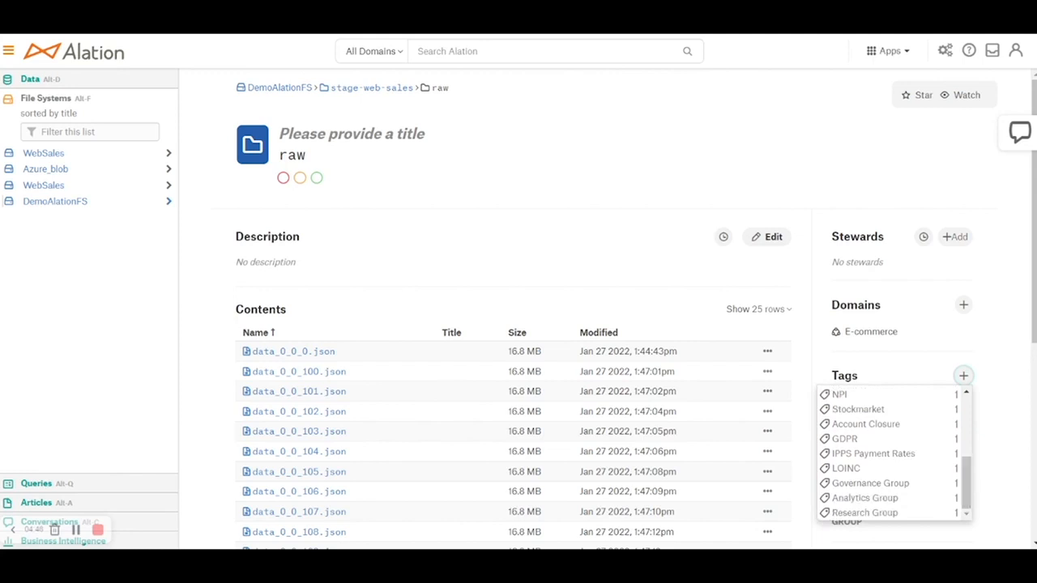
{"action": "key", "text": "Escape"}
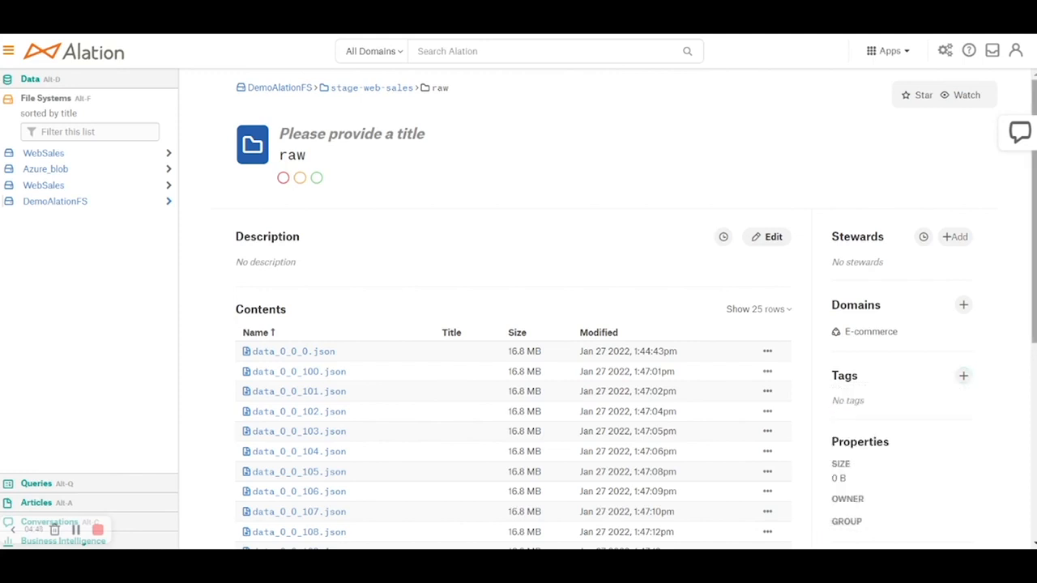
Review the raw folder's file contents, properties and relevant articles, and return to the folder's title and description.
{"action": "scroll", "coordinate": [977, 521], "scroll_direction": "down", "scroll_amount": 3}
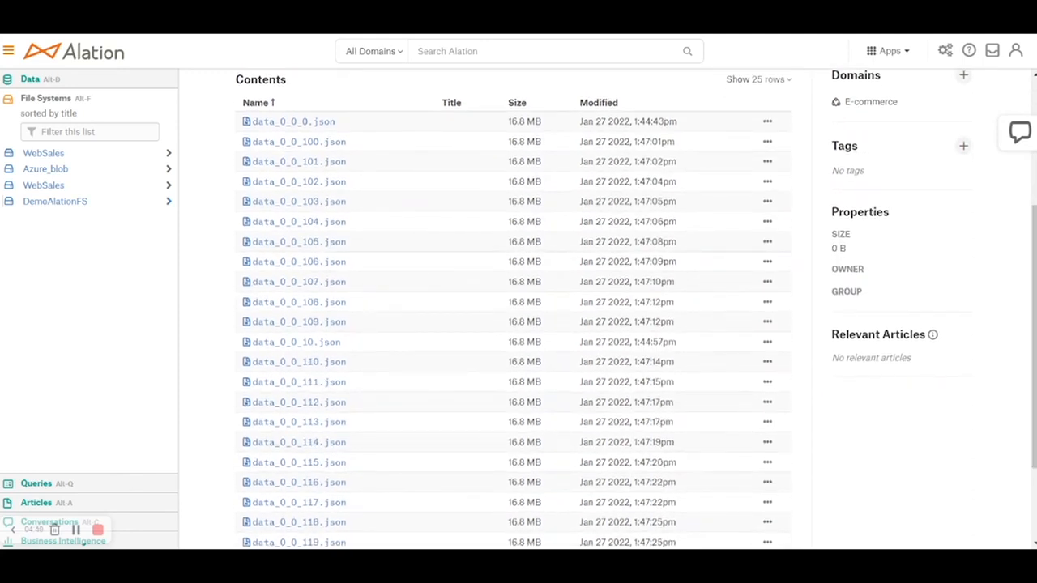
{"action": "mouse_move", "coordinate": [932, 335]}
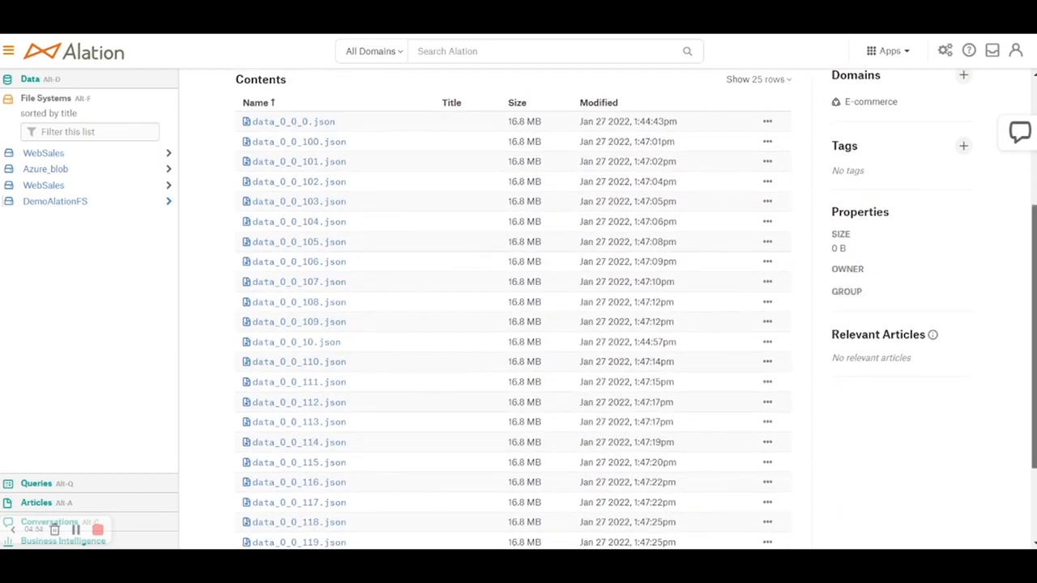
{"action": "scroll", "coordinate": [636, 310], "scroll_direction": "up", "scroll_amount": 3}
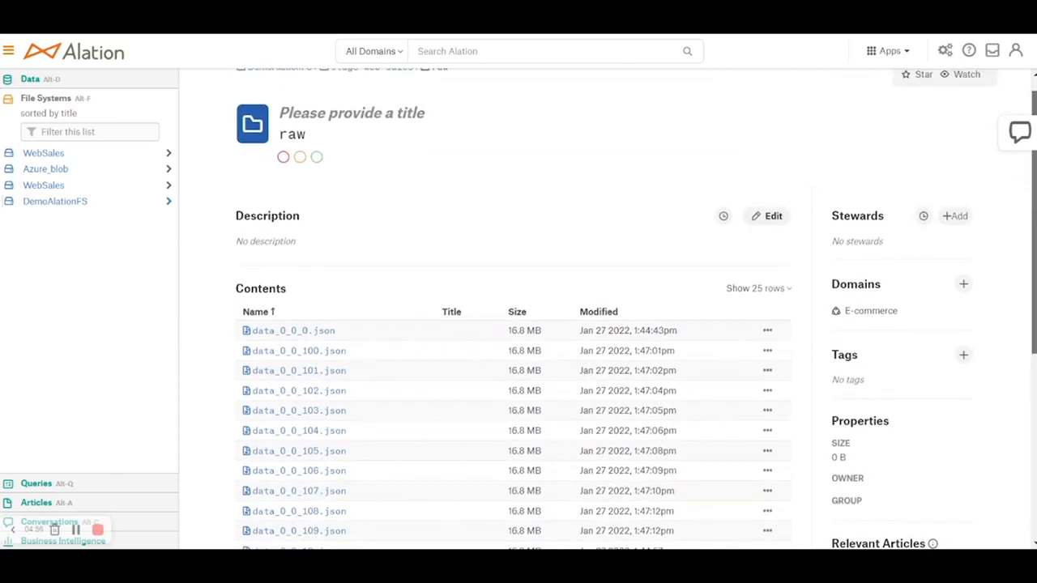
{"action": "scroll", "coordinate": [518, 324], "scroll_direction": "down", "scroll_amount": 1}
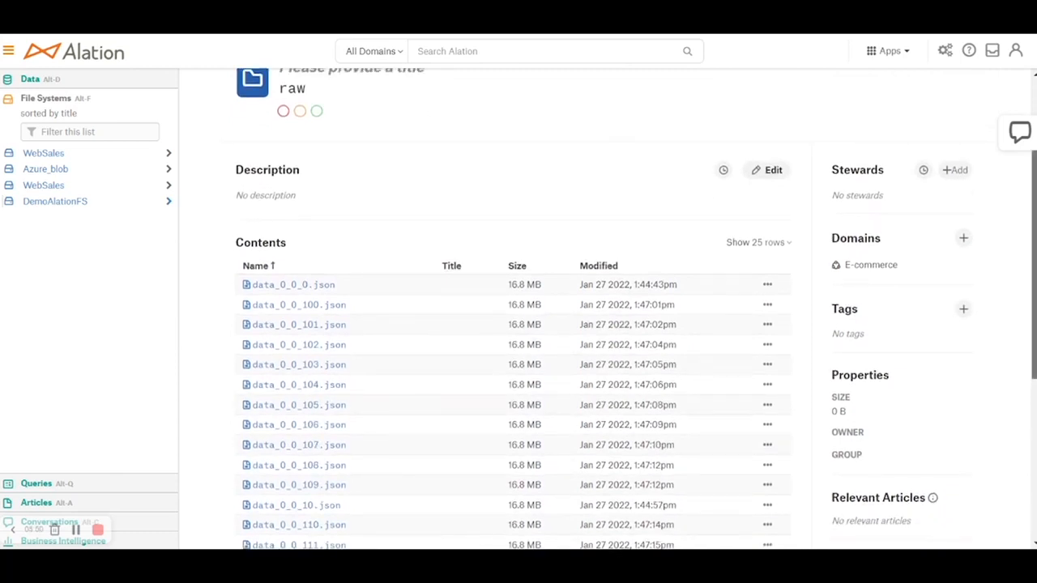
{"action": "scroll", "coordinate": [519, 324], "scroll_direction": "up", "scroll_amount": 1}
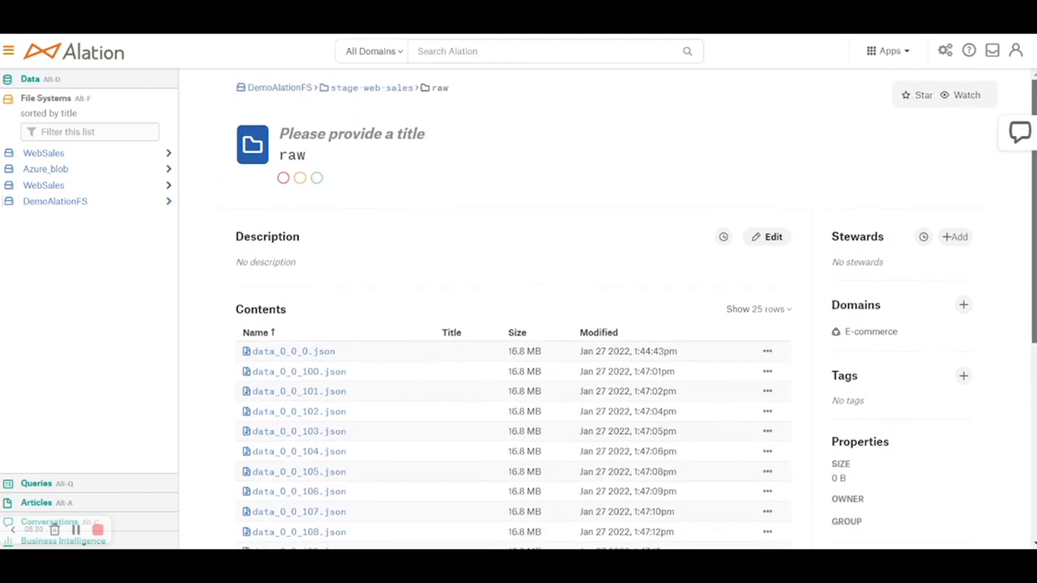